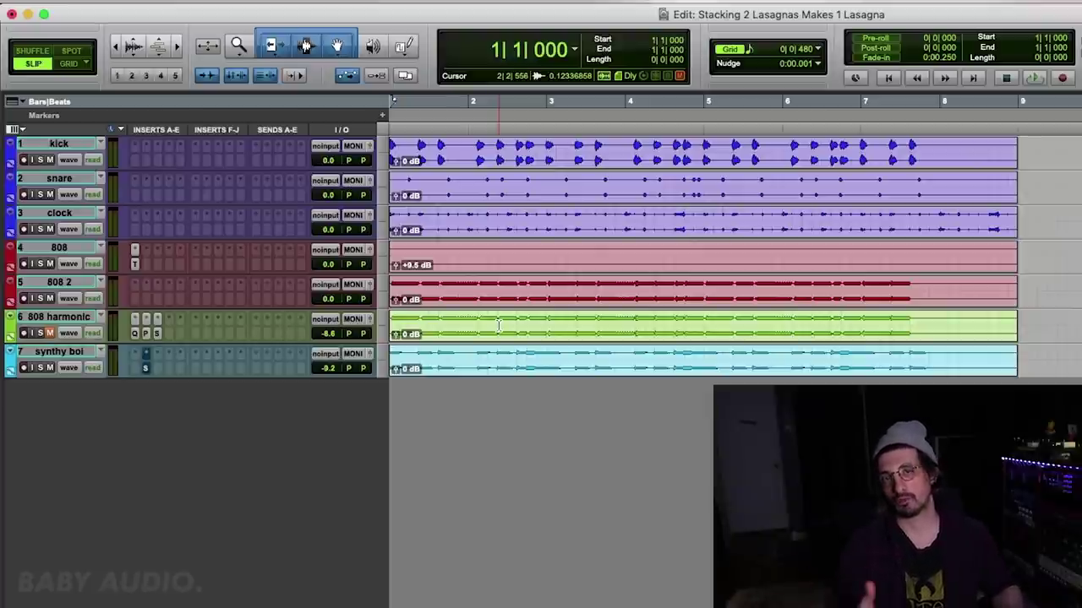
Play the session from the start with the 808 harmonic track muted, and unmute that track to hear the difference.
click(694, 254)
key(space)
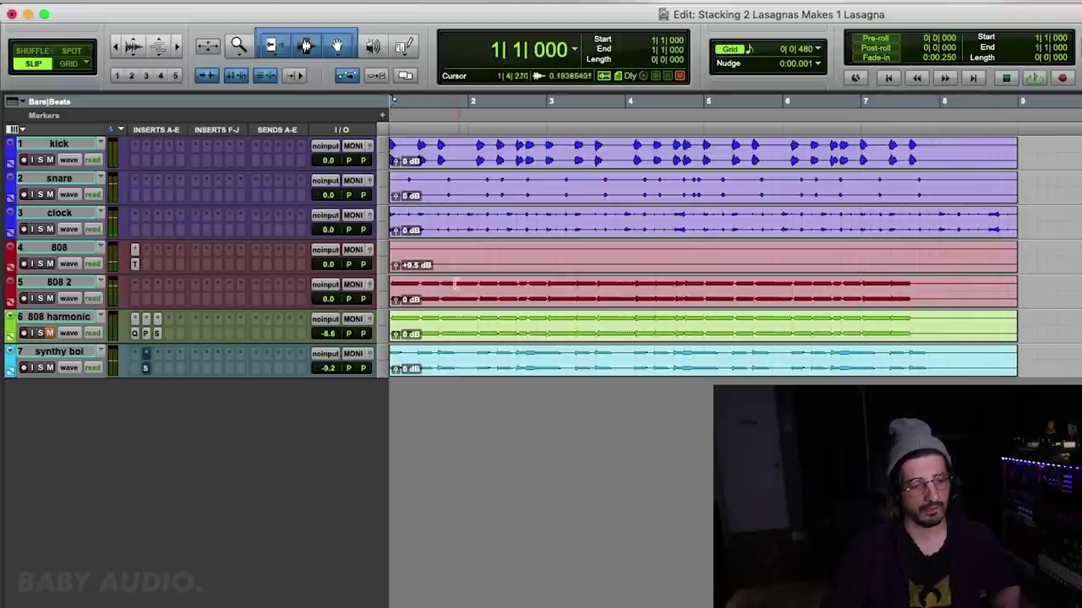
click(48, 333)
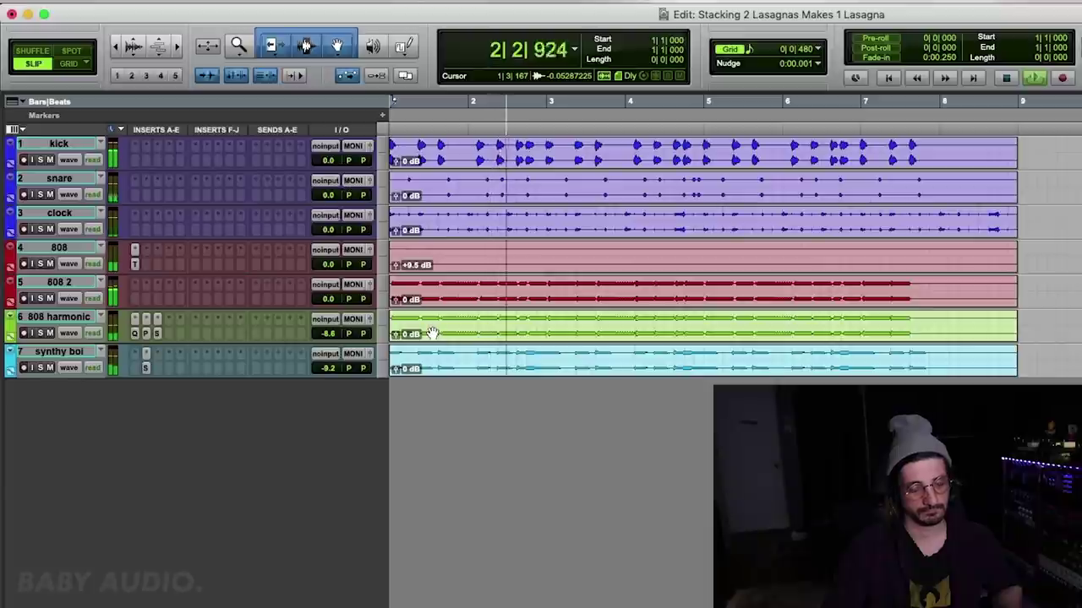
key(space)
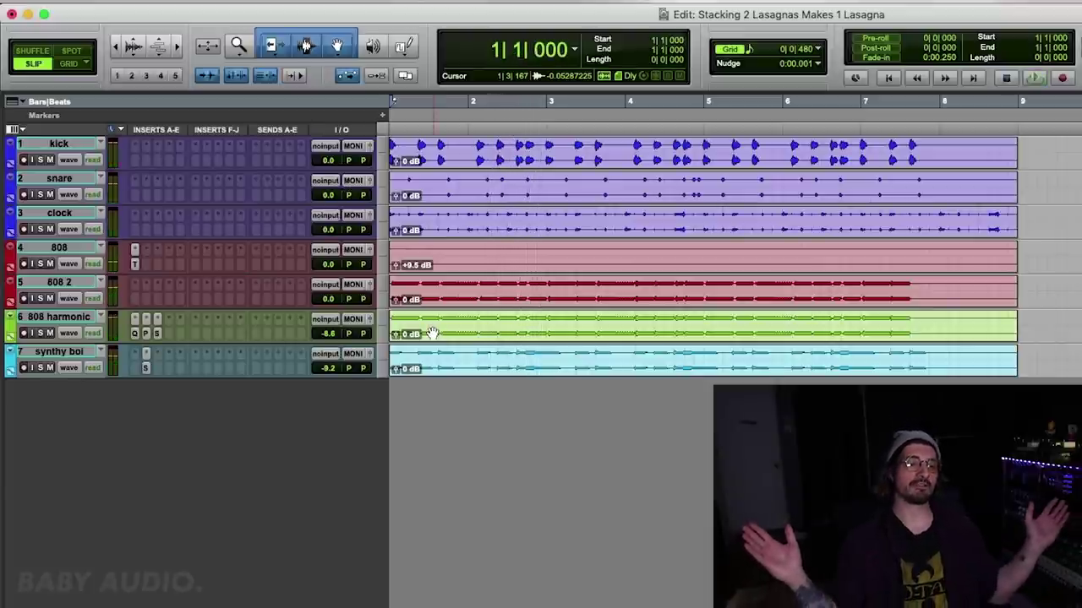
Open the Parallel Aggressor and Super VHS inserts on the 808 harmonic track and review their settings.
key(p)
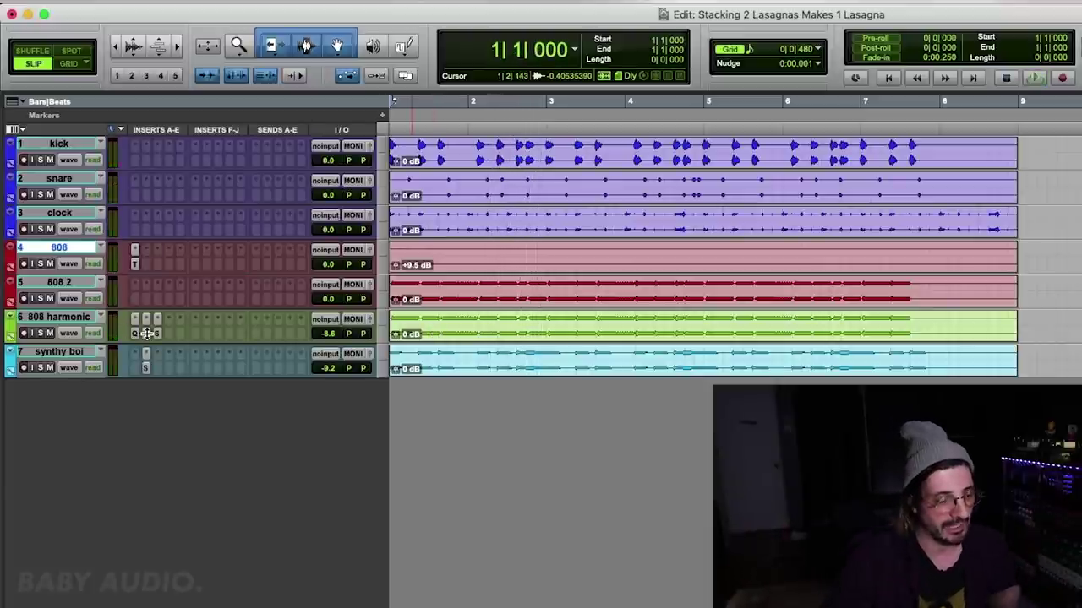
click(147, 333)
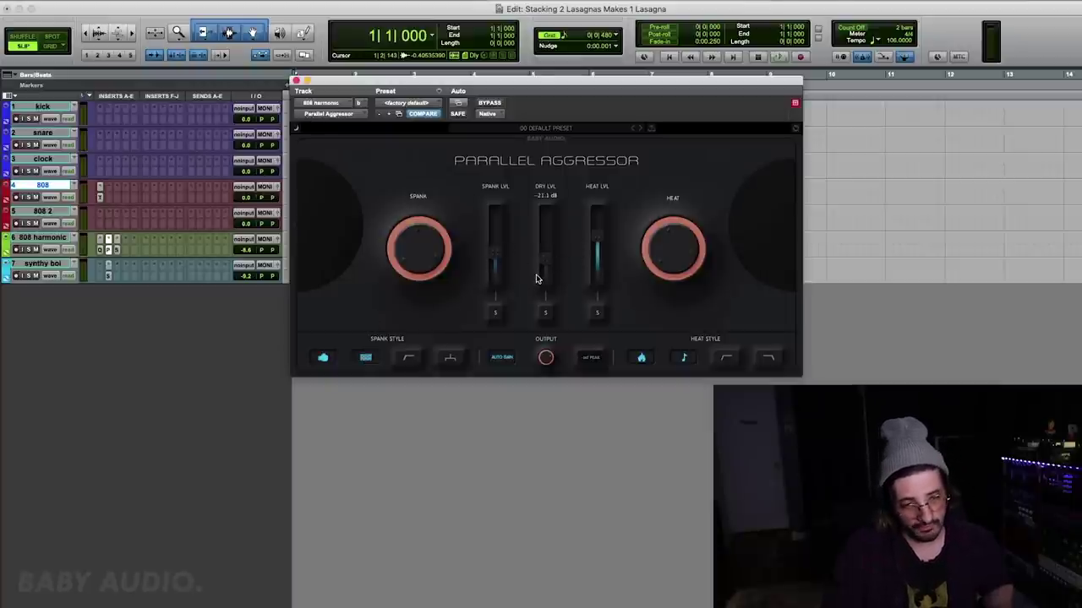
mouse_move(504, 256)
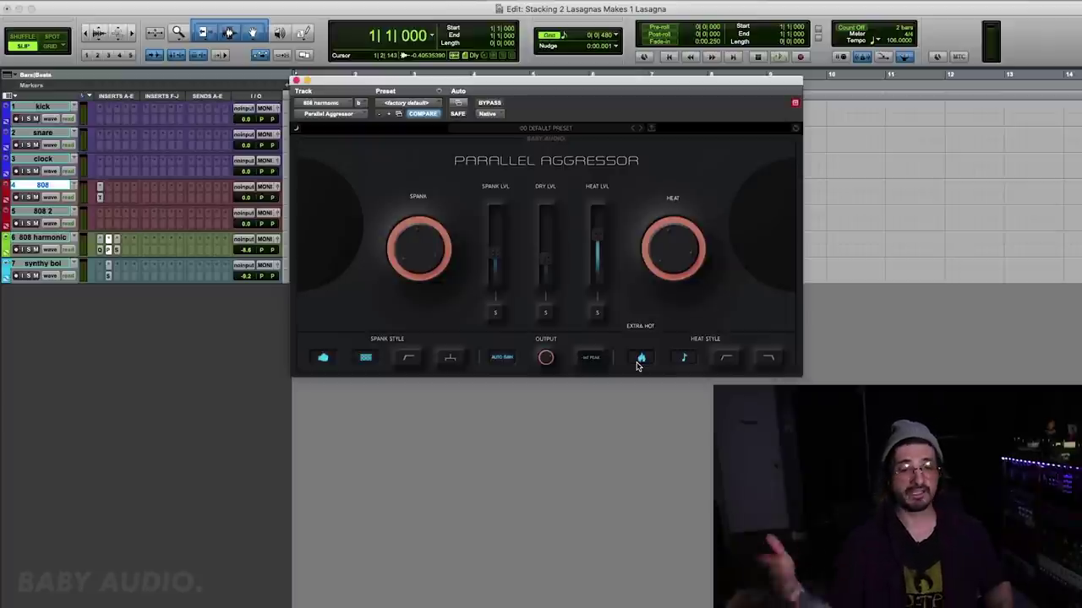
click(116, 250)
click(118, 251)
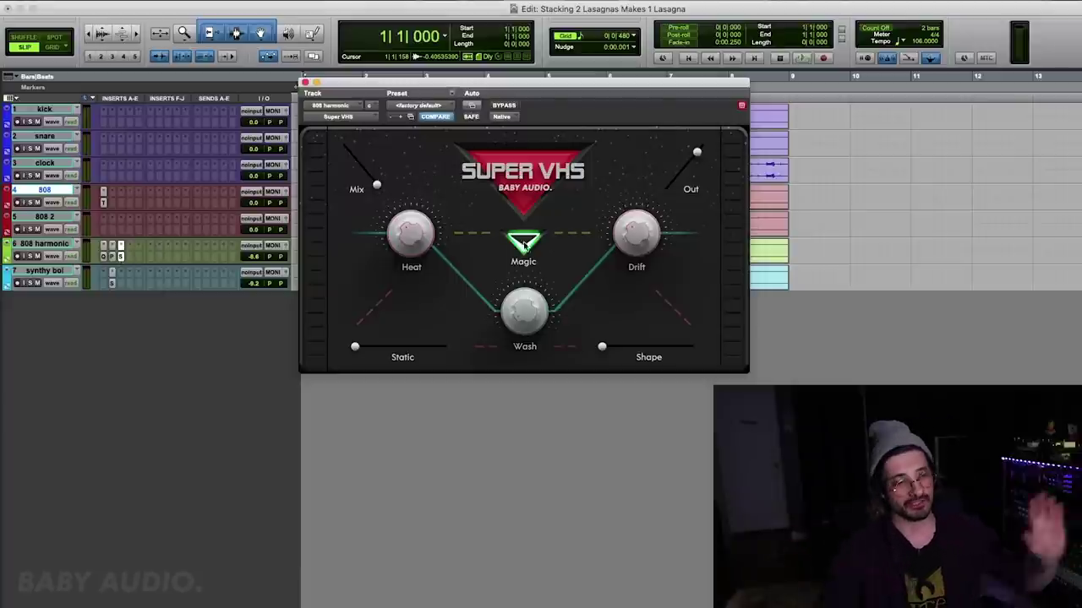
Solo 808 harmonic with its Parallel Aggressor and Super VHS bypassed, and select the clip from 4|1|480 to 6|3|000.
click(112, 263)
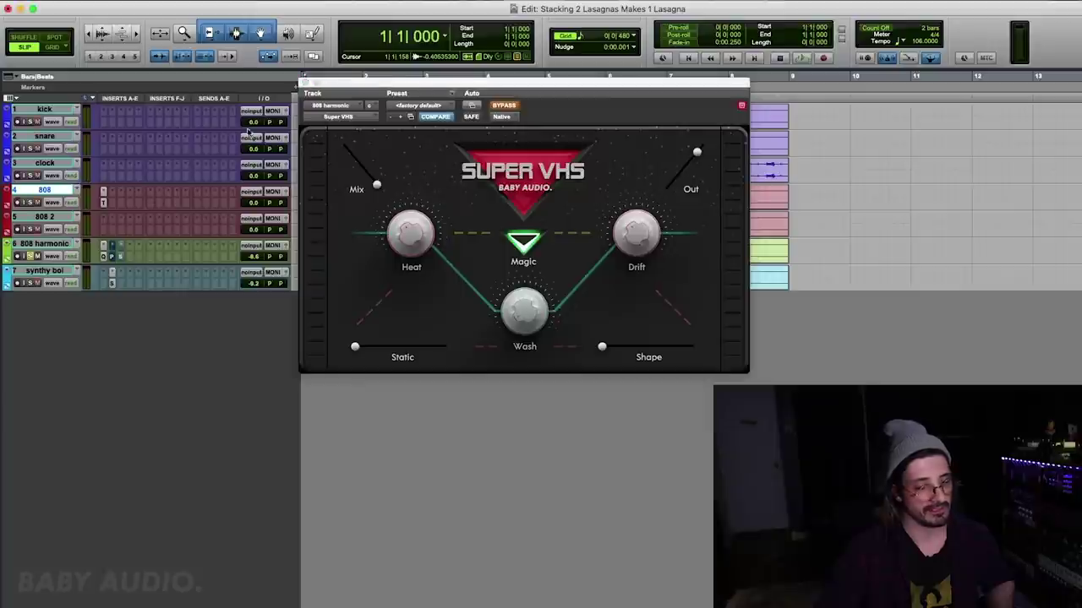
click(305, 82)
drag(492, 249, 636, 249)
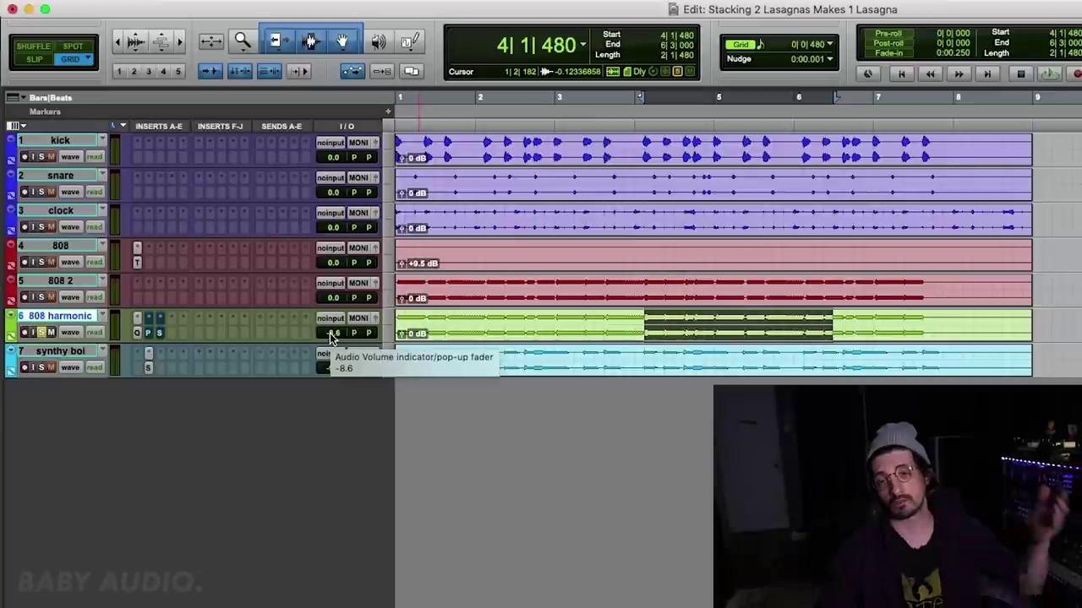
Audition the selected dry 808 harmonic passage with the track volume raised to +9.7, and restore the volume to -8.6.
drag(331, 336, 331, 314)
key(space)
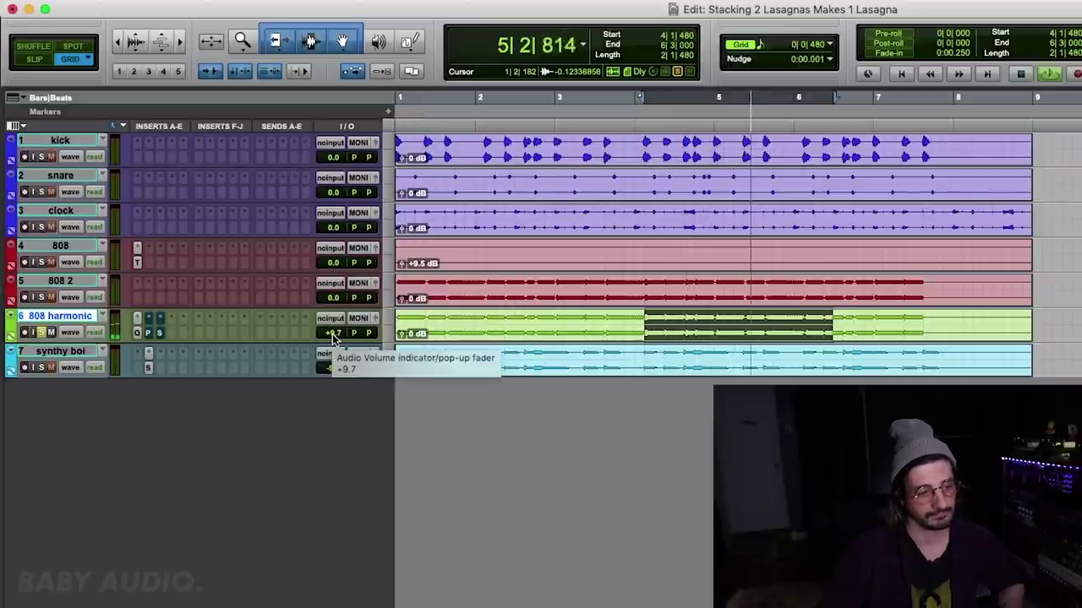
key(space)
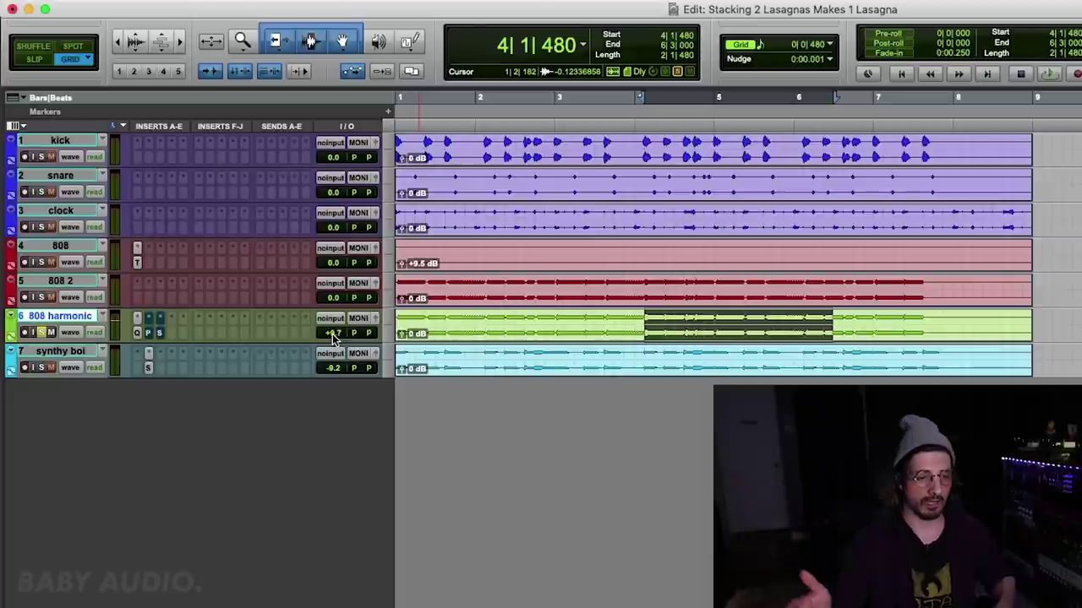
click(332, 334)
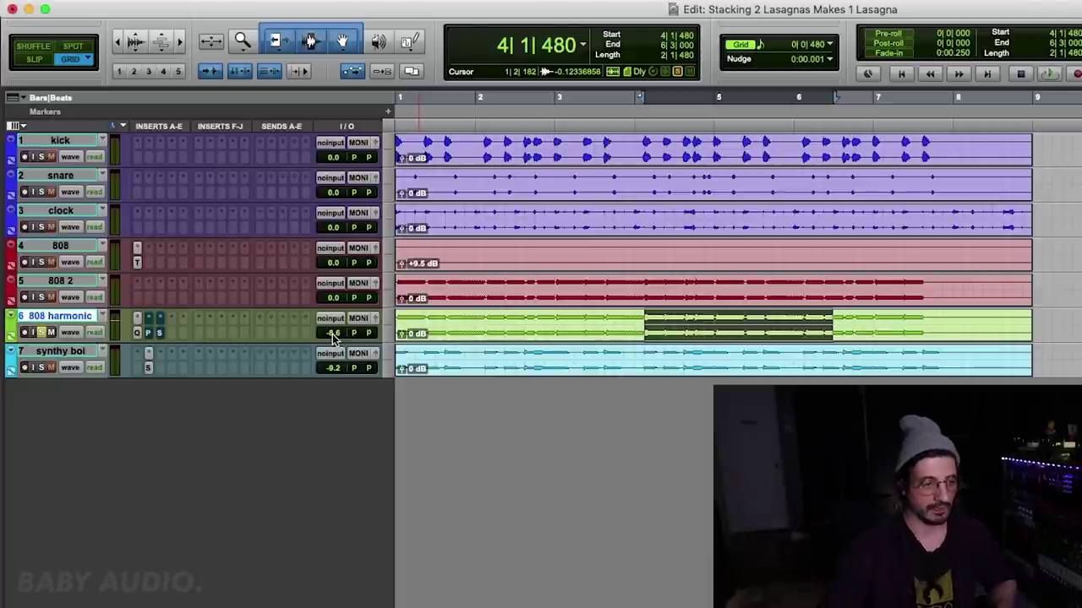
Play the 808 harmonic selection with Parallel Aggressor active again, and take Super VHS out of bypass.
key(space)
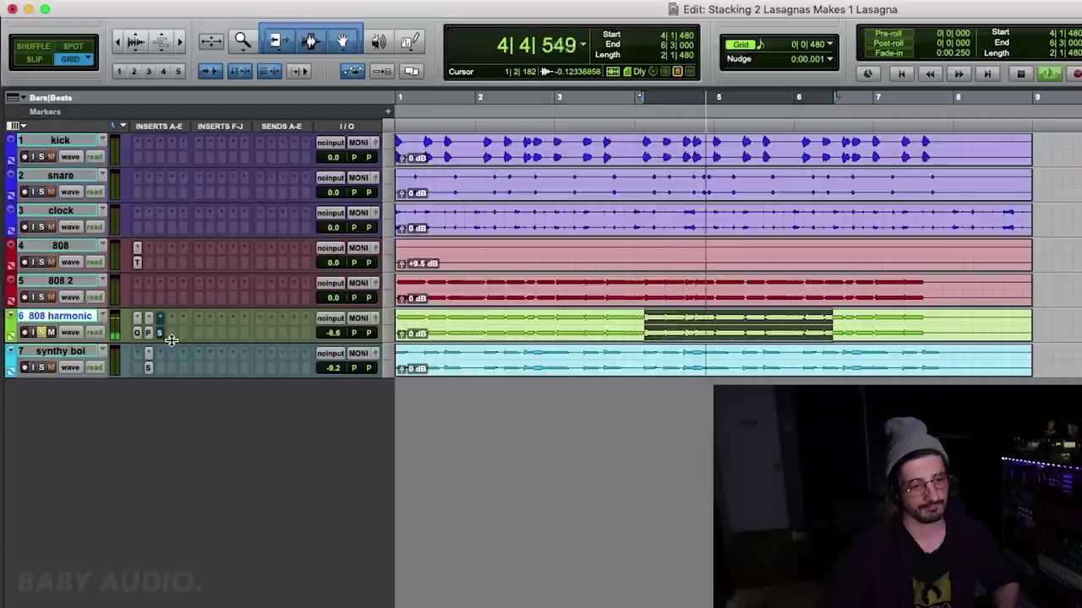
key(space)
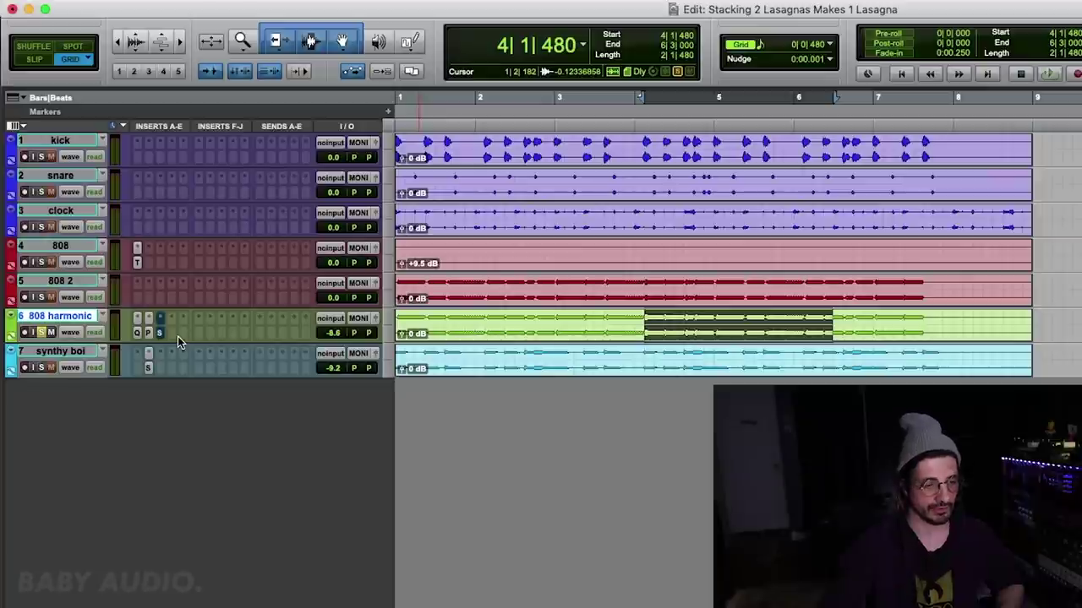
click(160, 334)
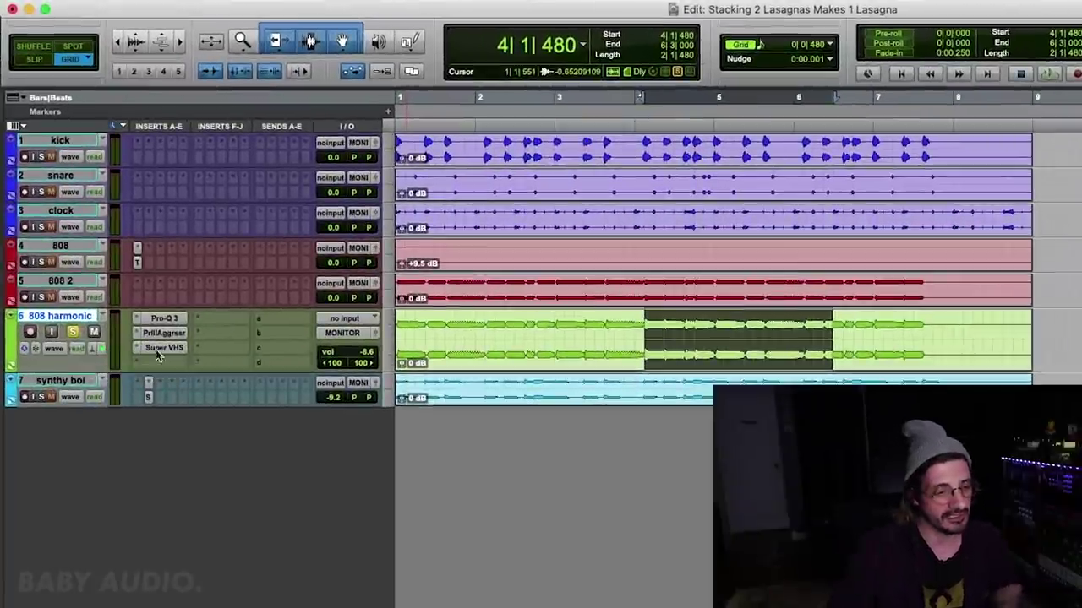
Display the Super VHS Mix automation on the 808 harmonic track and inspect its ramps around 4|2|000.
key(super+])
key(super+])
click(54, 348)
mouse_move(102, 447)
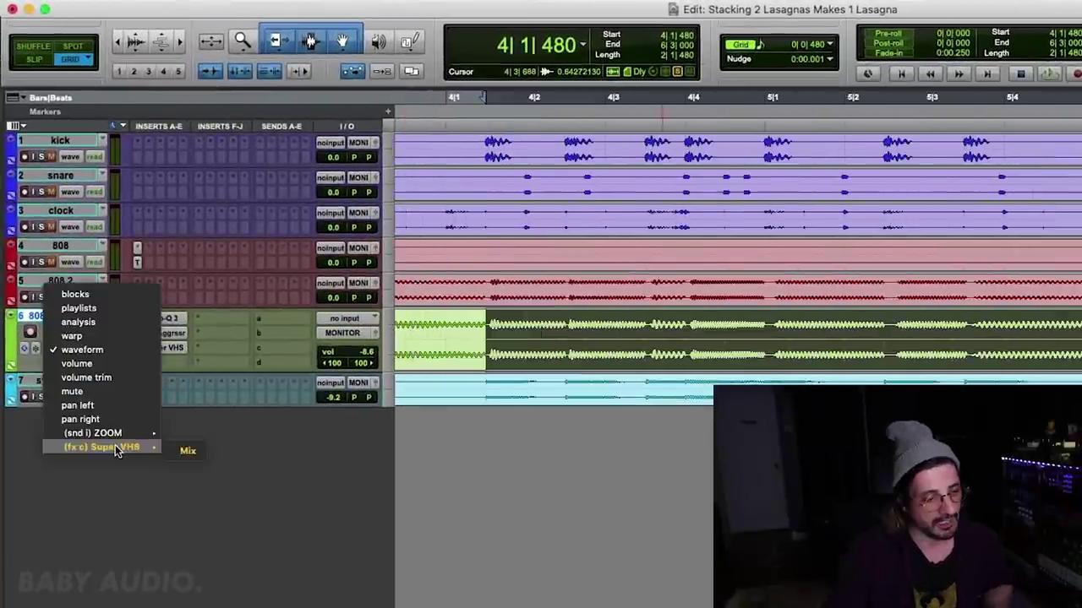
click(187, 450)
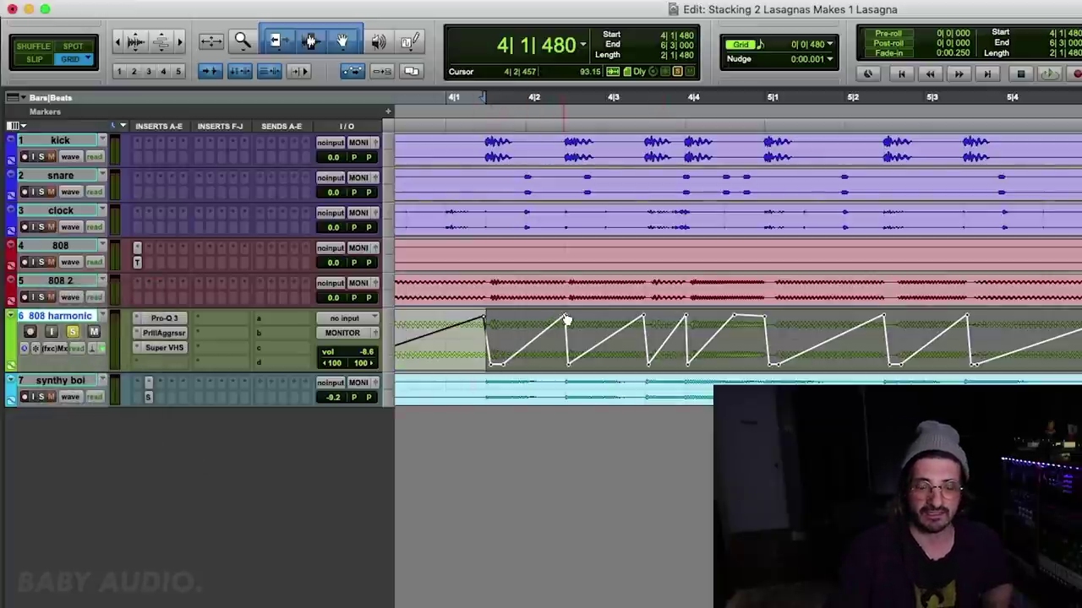
click(498, 367)
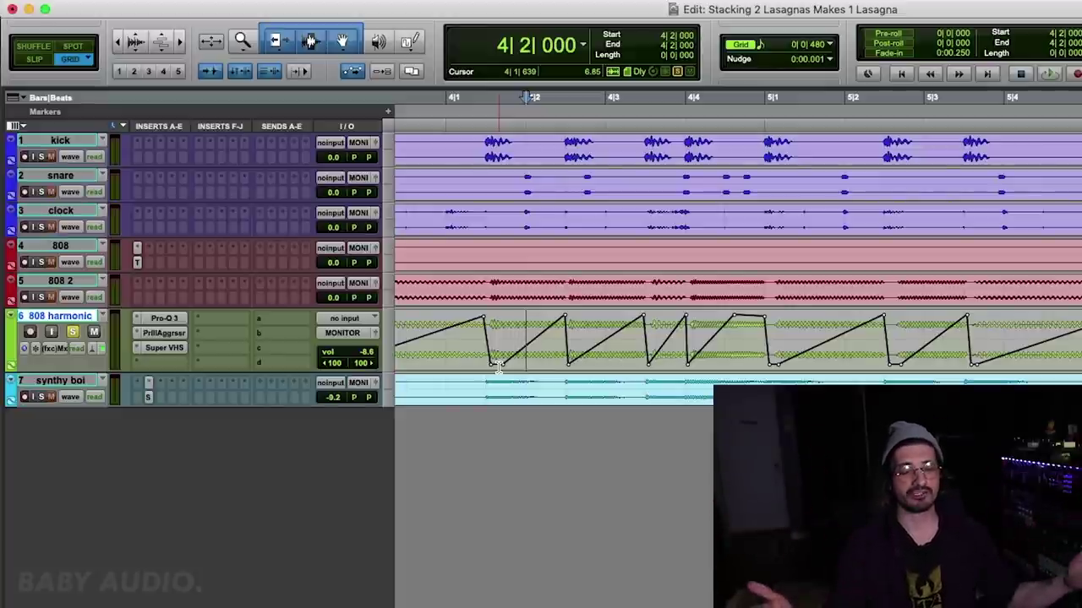
Solo the kick, 808 and 808 2 tracks alongside 808 harmonic and play them from the start.
key(super+bracketleft)
key(super+bracketleft)
key(super+bracketleft)
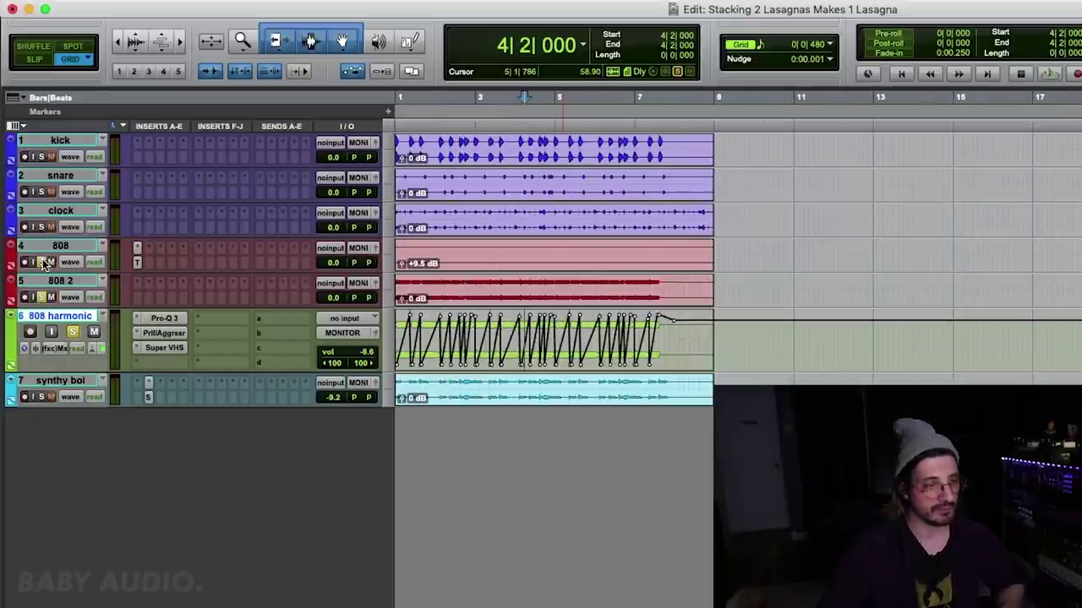
key(Return)
key(space)
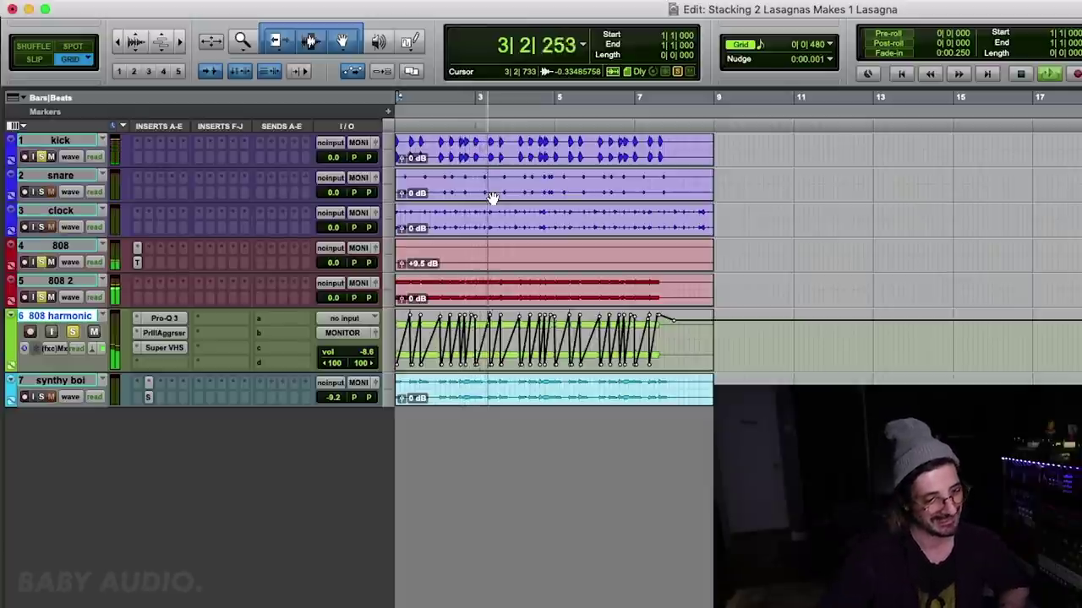
key(space)
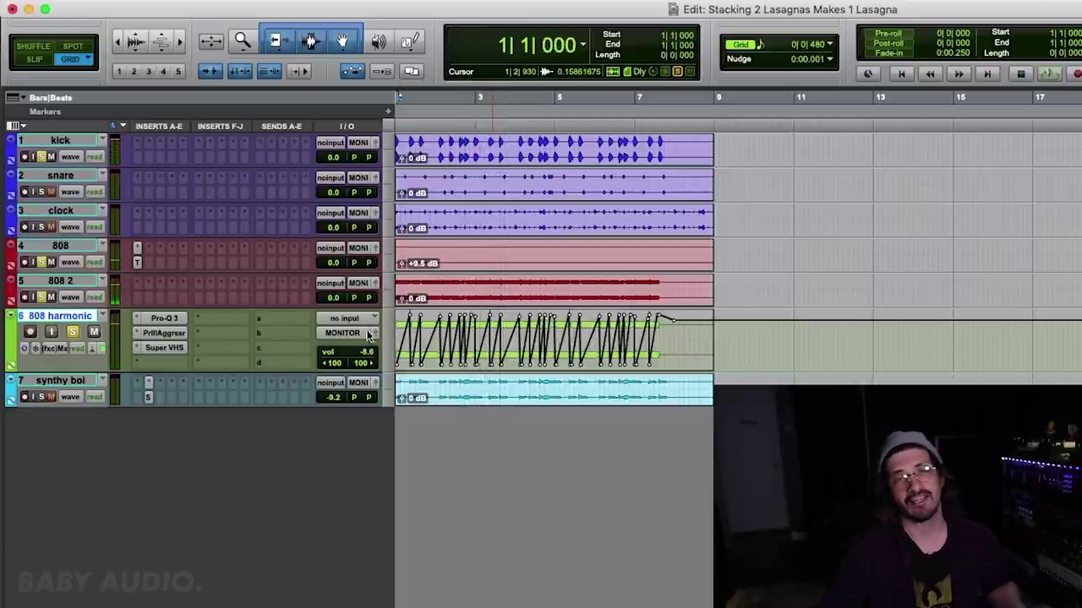
Solo synthy boi and play its clip from 2|1|000 to 4|3|000 with the track's Super VHS bypassed.
click(163, 350)
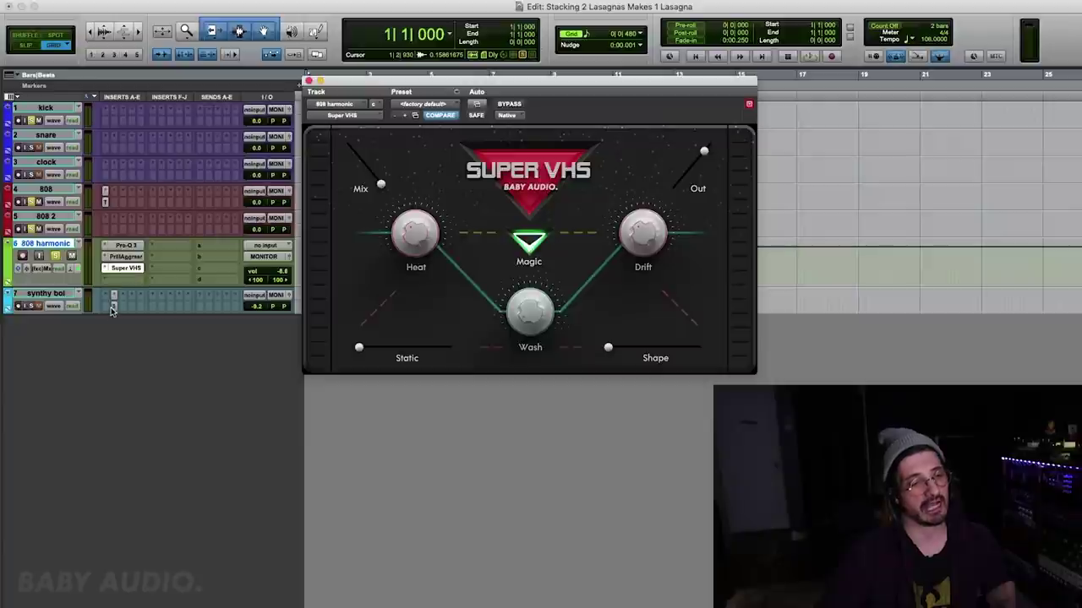
click(308, 81)
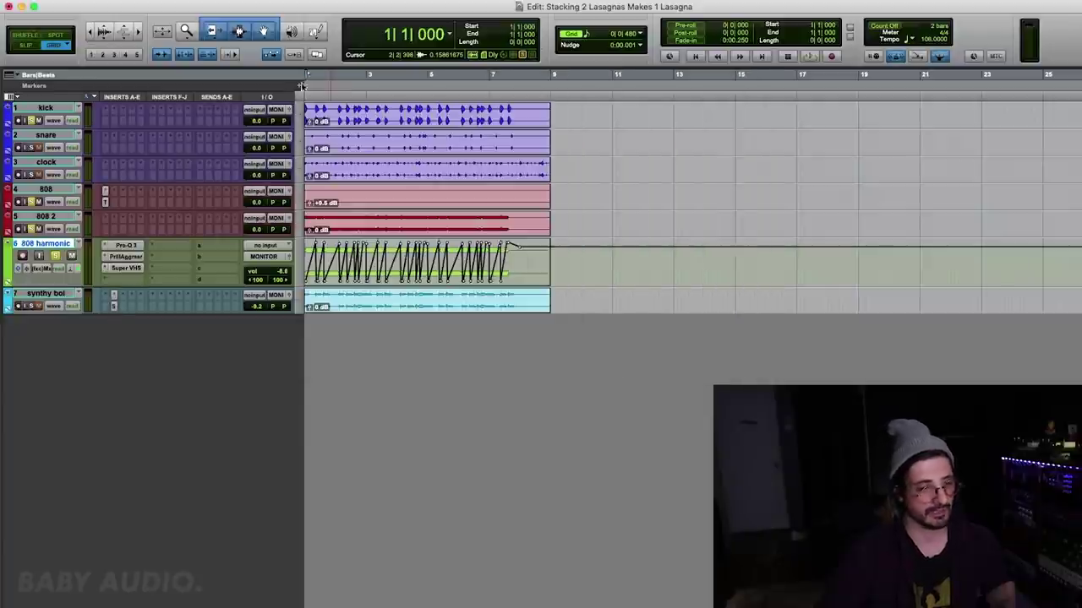
click(113, 298)
drag(339, 301, 413, 314)
key(space)
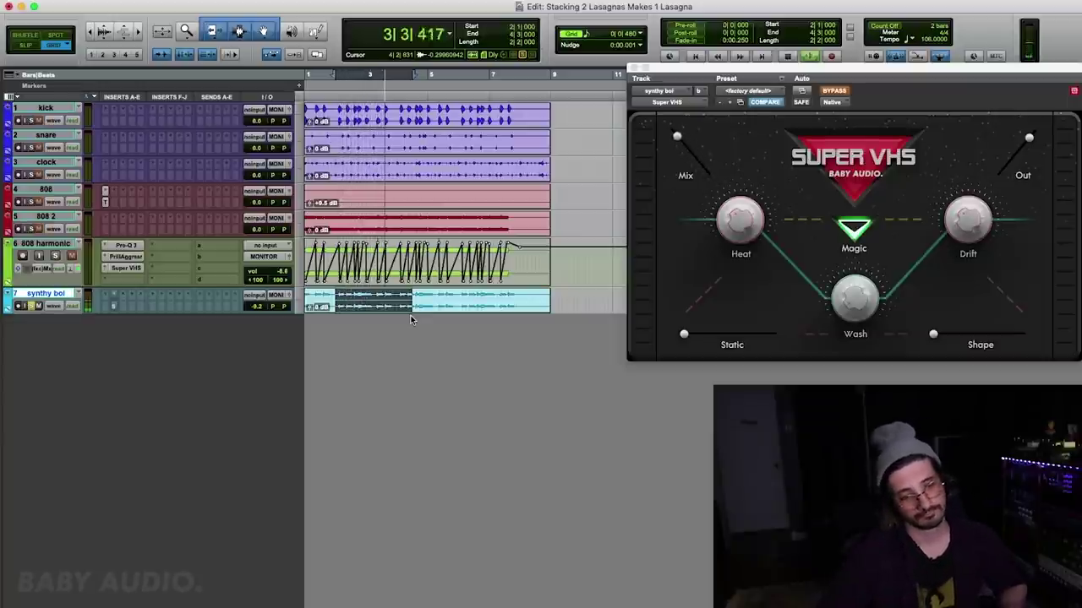
key(space)
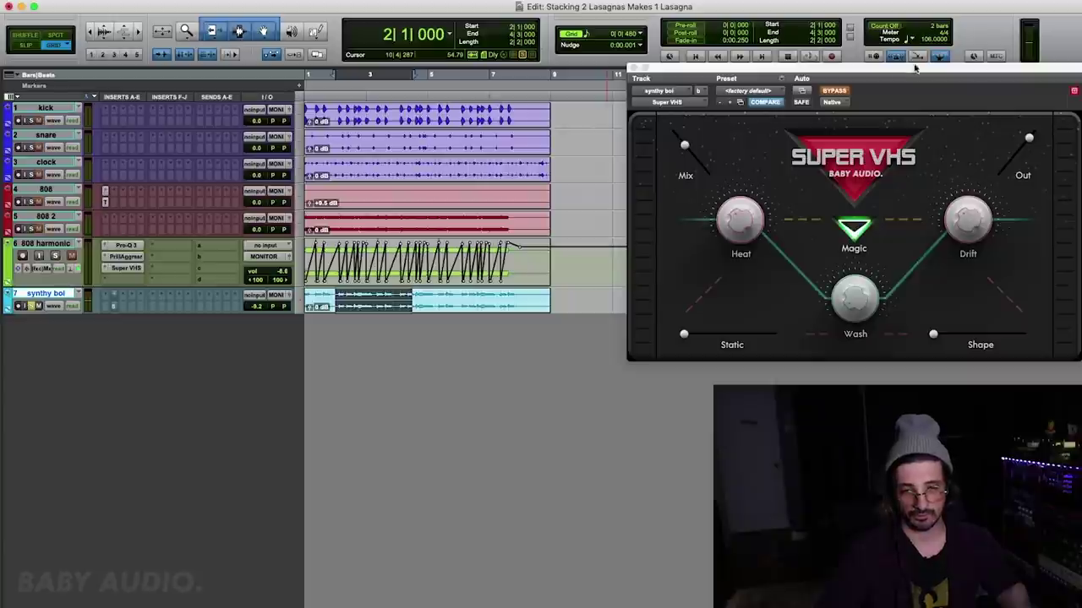
Take Super VHS out of bypass on synthy boi, replay the selection, and play the session from the start.
click(833, 92)
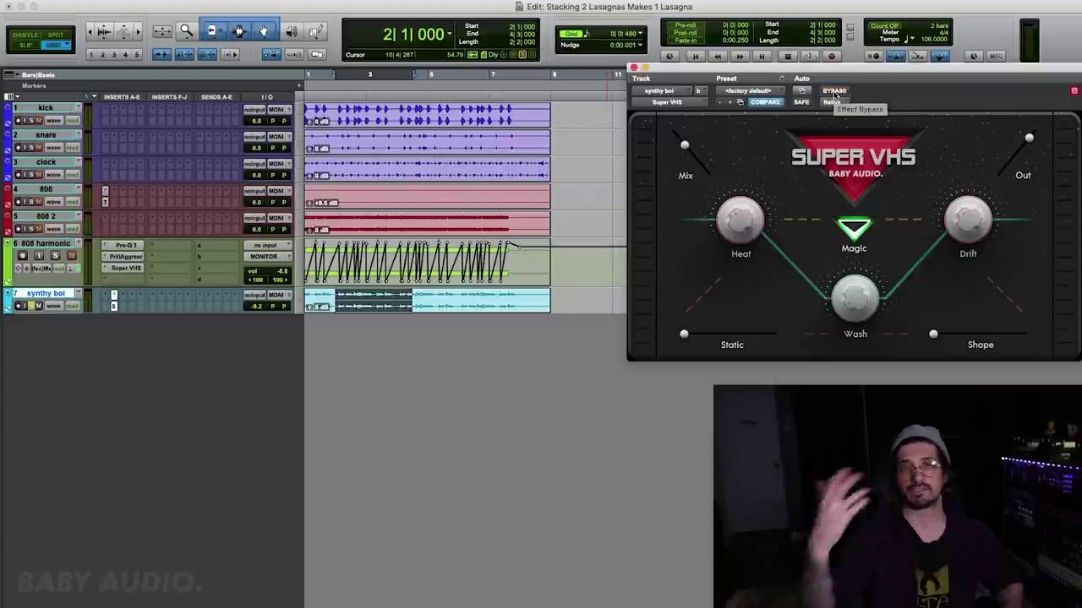
key(space)
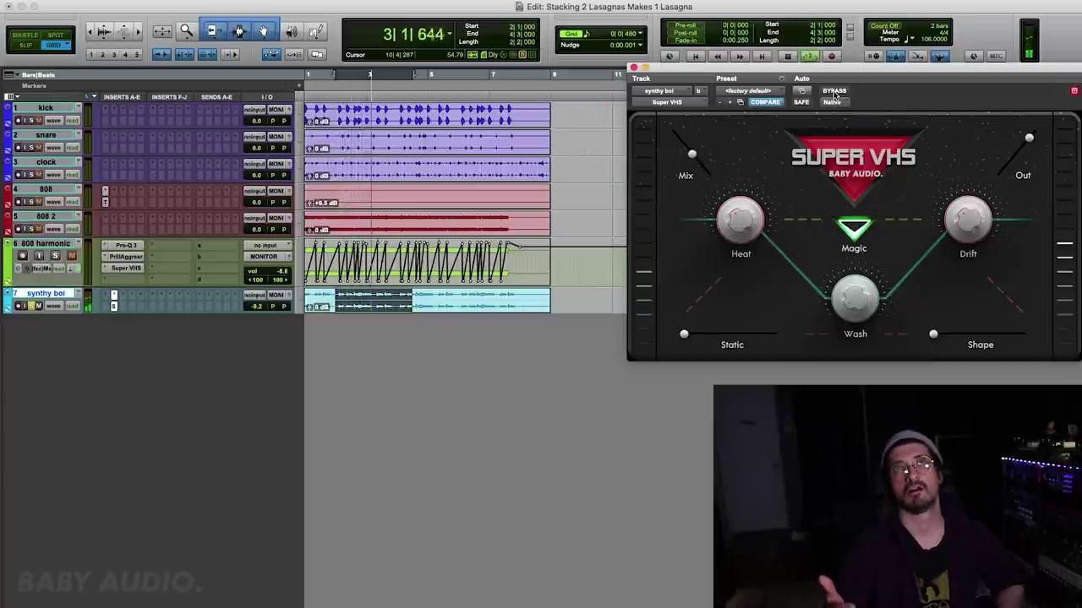
key(space)
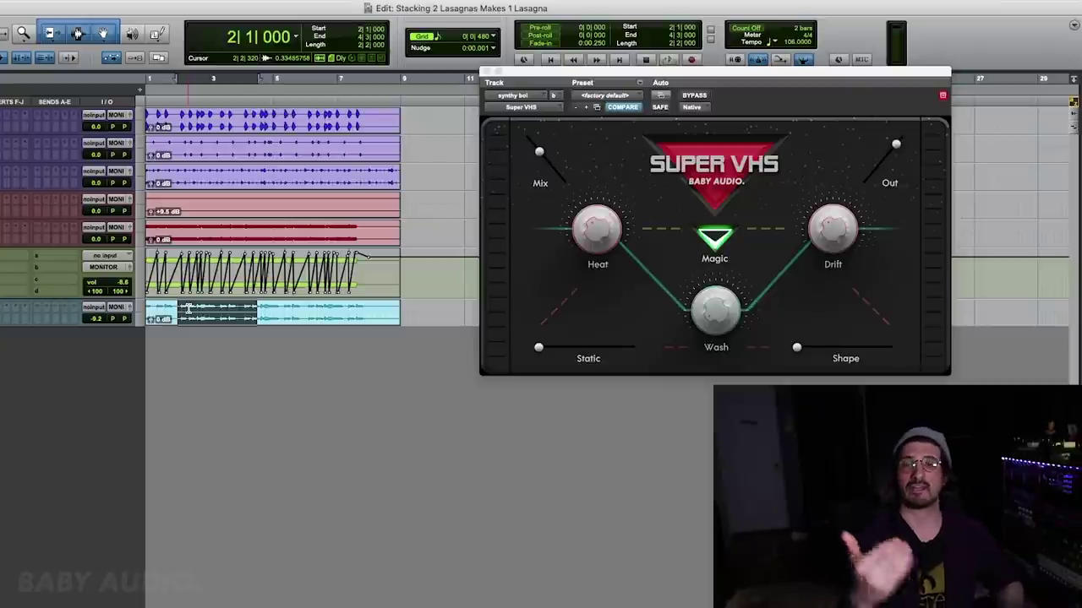
key(Return)
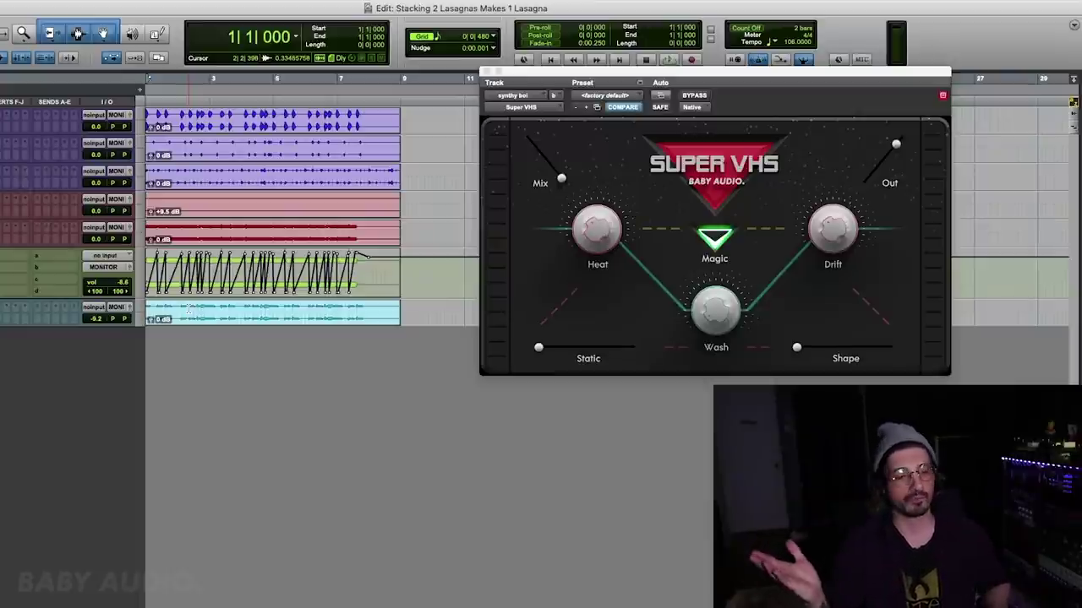
key(space)
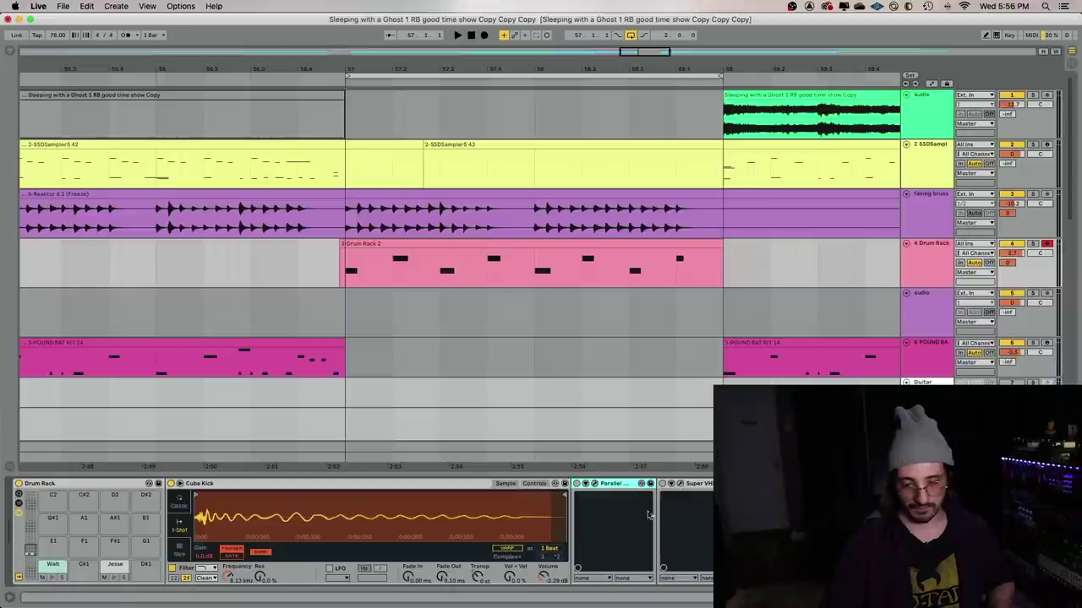
Switch to the Ableton Live set and play the Drum Rack loop from 57.1.1.
click(348, 280)
key(space)
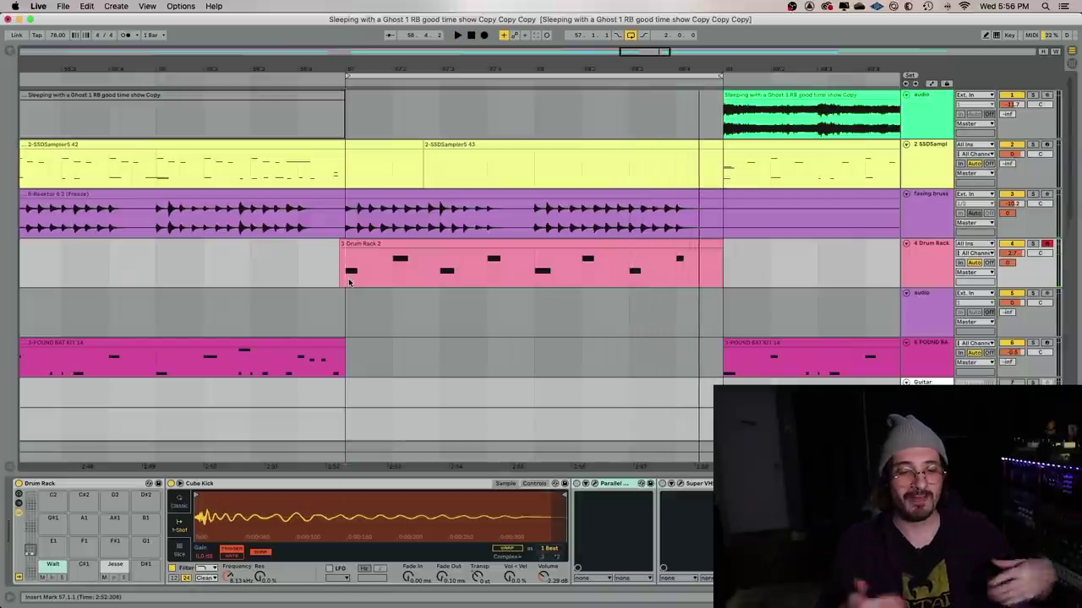
Enable Parallel Aggressor on the Cube Kick, open its window, and review the Spank, Dry and Heat levels and style options.
key(super+alt+p)
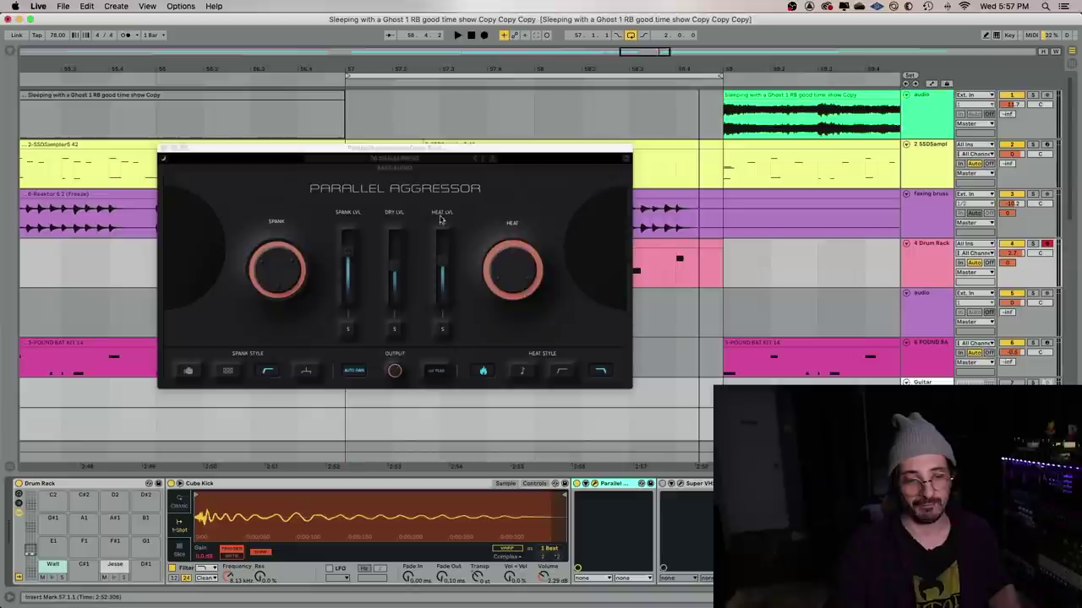
drag(404, 152, 444, 116)
mouse_move(442, 211)
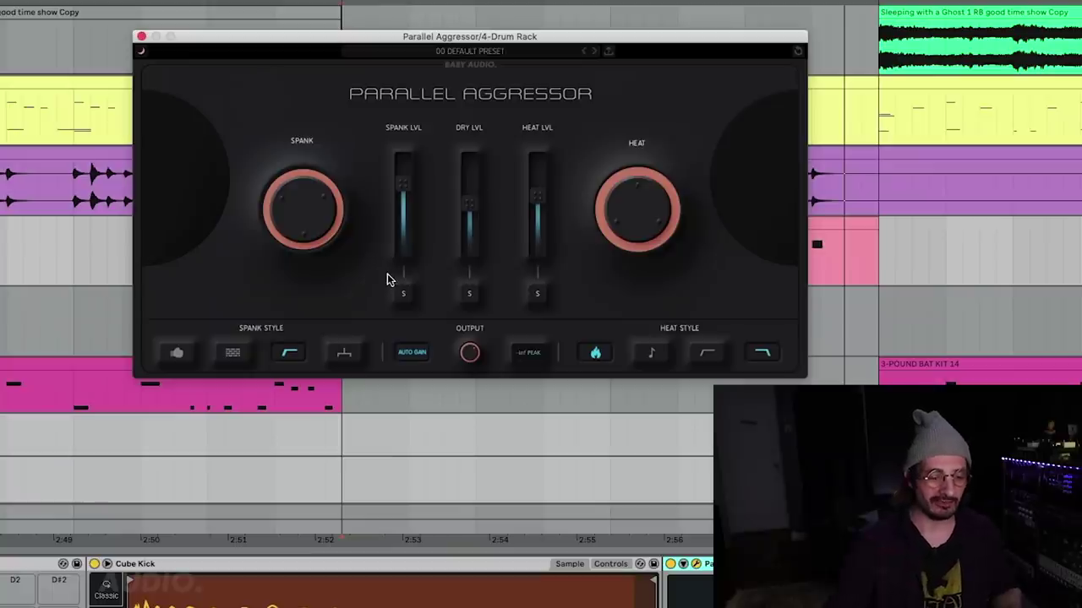
mouse_move(274, 191)
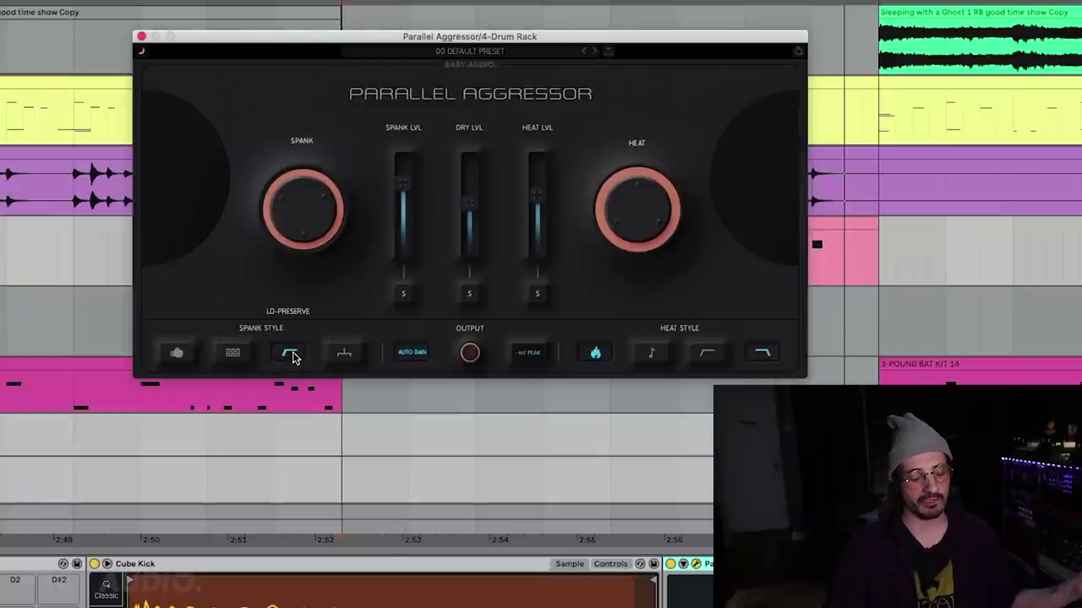
mouse_move(466, 218)
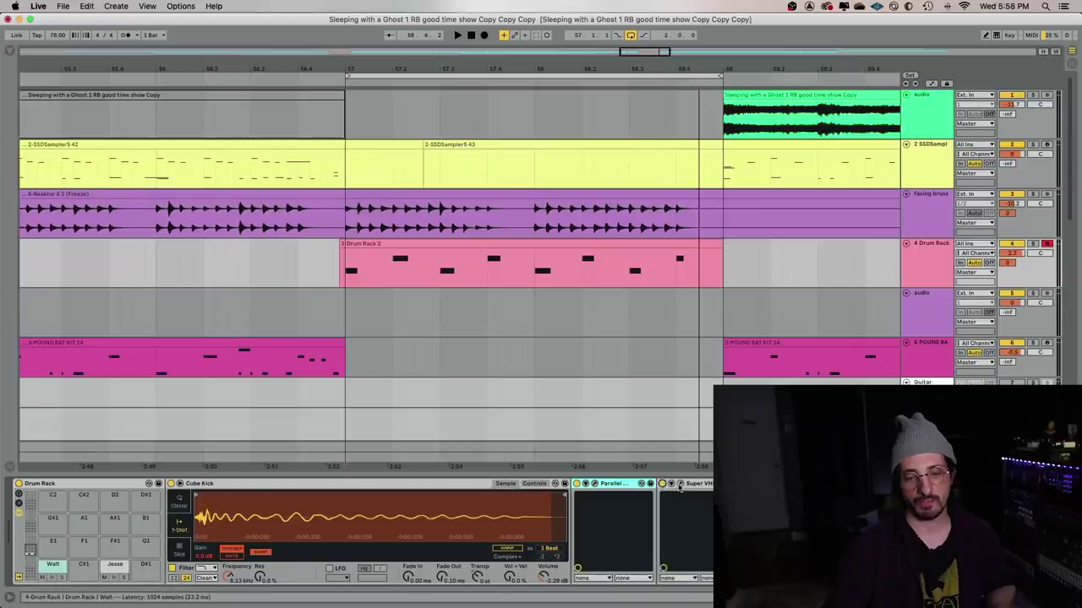
Review the Cube Kick's Super VHS and Comeback Kid settings, and close the plugin windows.
click(679, 486)
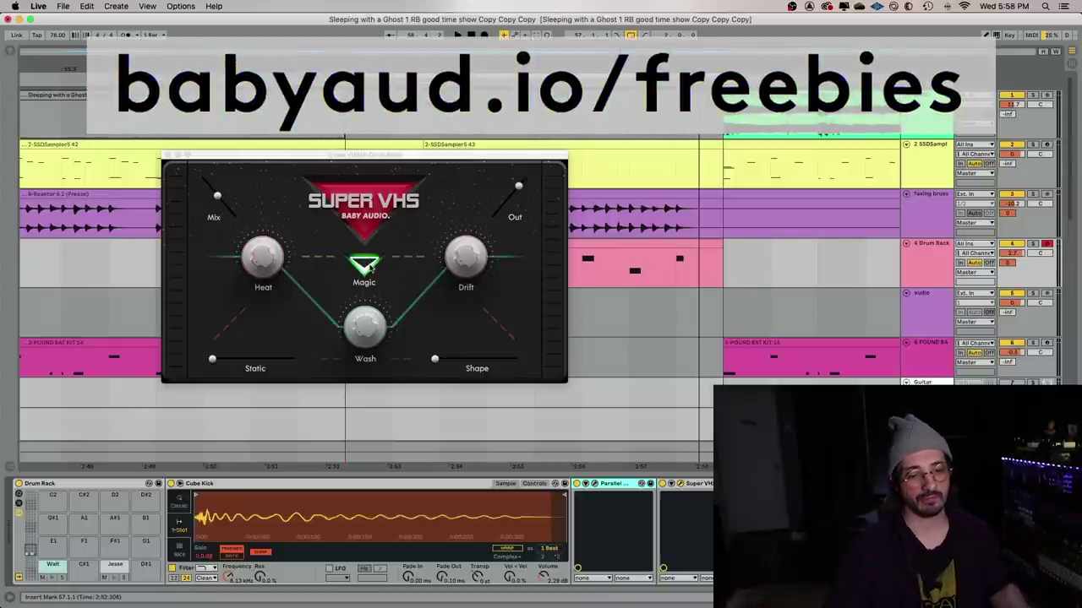
key(super+alt+p)
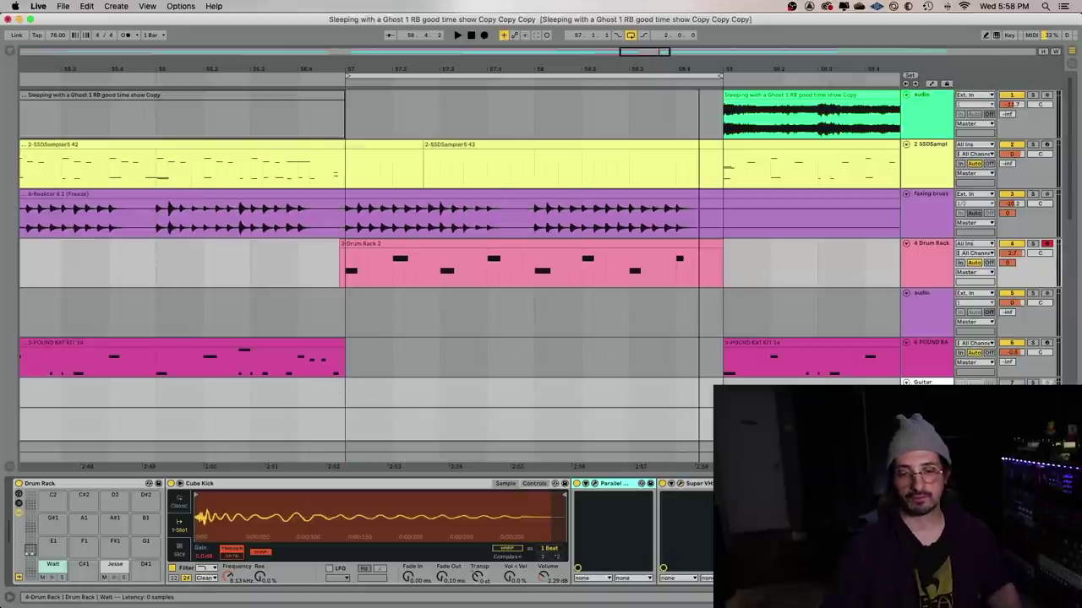
key(super+alt+p)
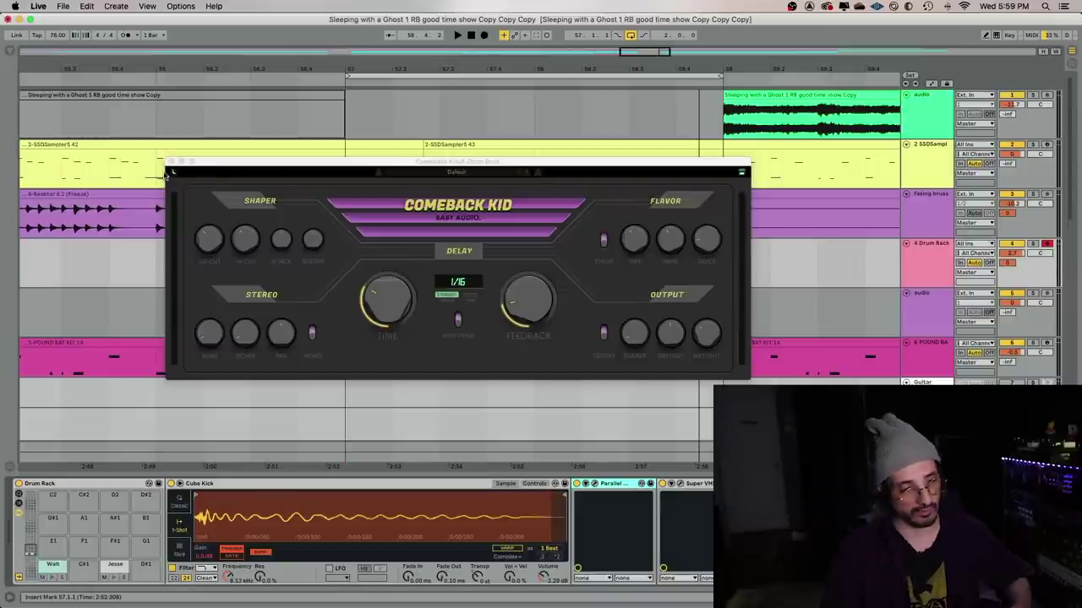
click(170, 163)
Select the Drum Rack clip from 57.1.1 to 59.1.1 and play the soloed drum sounds to compare the processing.
click(346, 282)
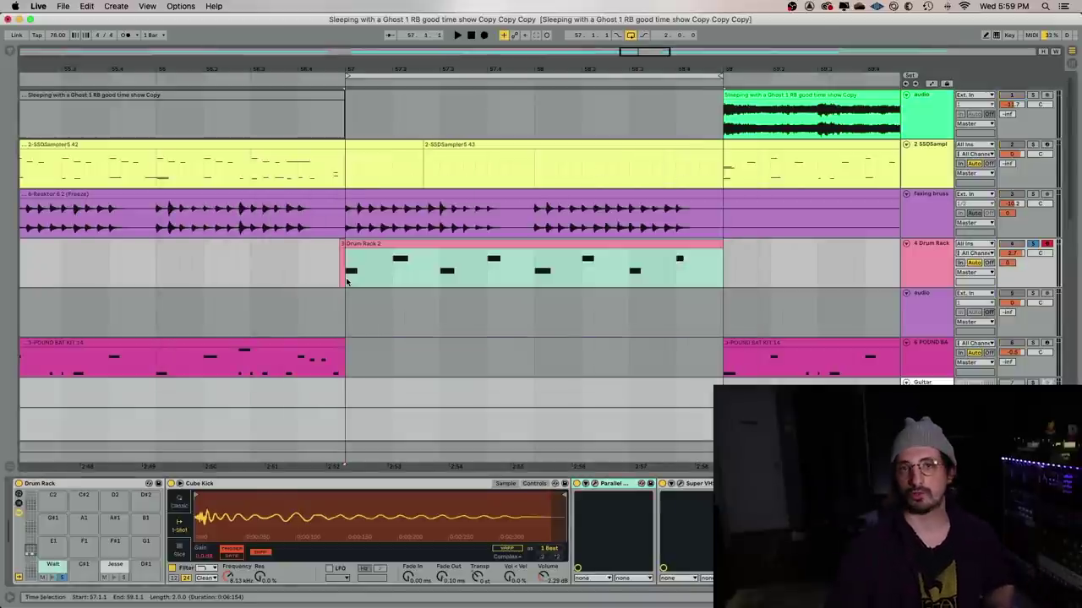
key(space)
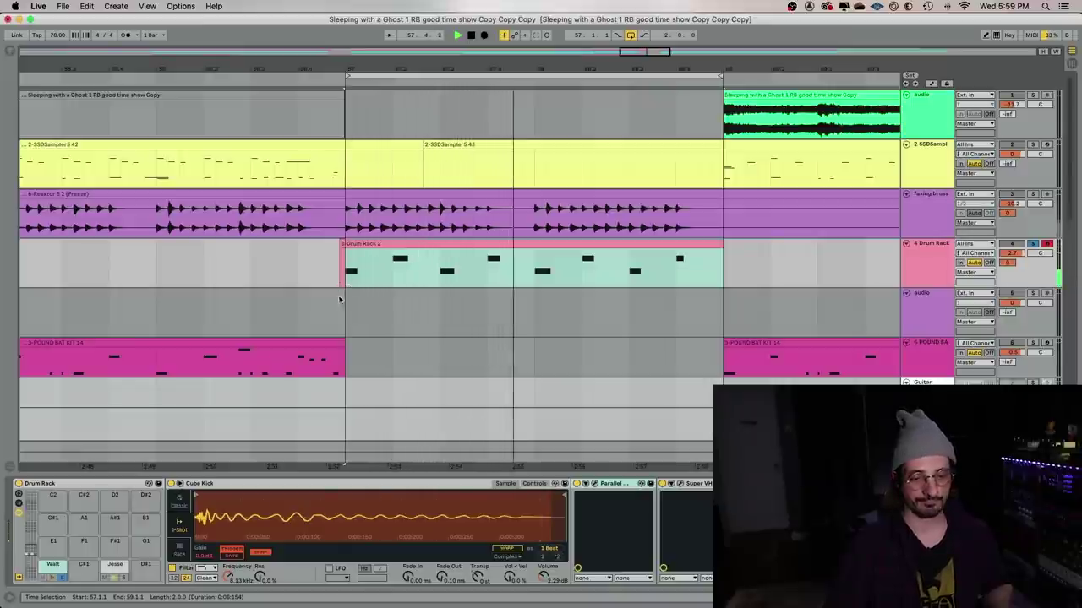
key(space)
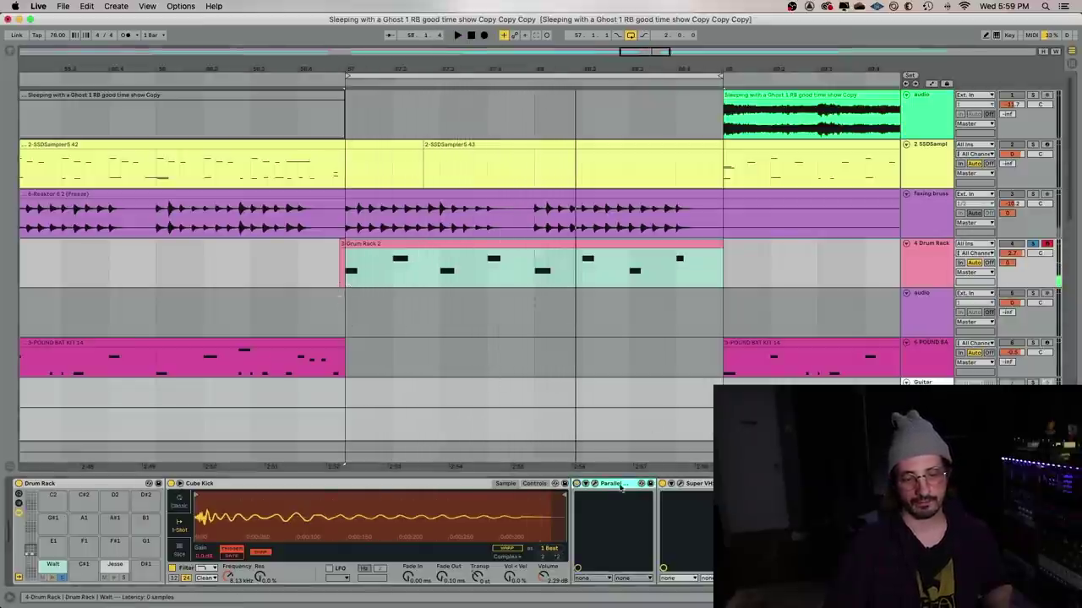
key(space)
key(space)
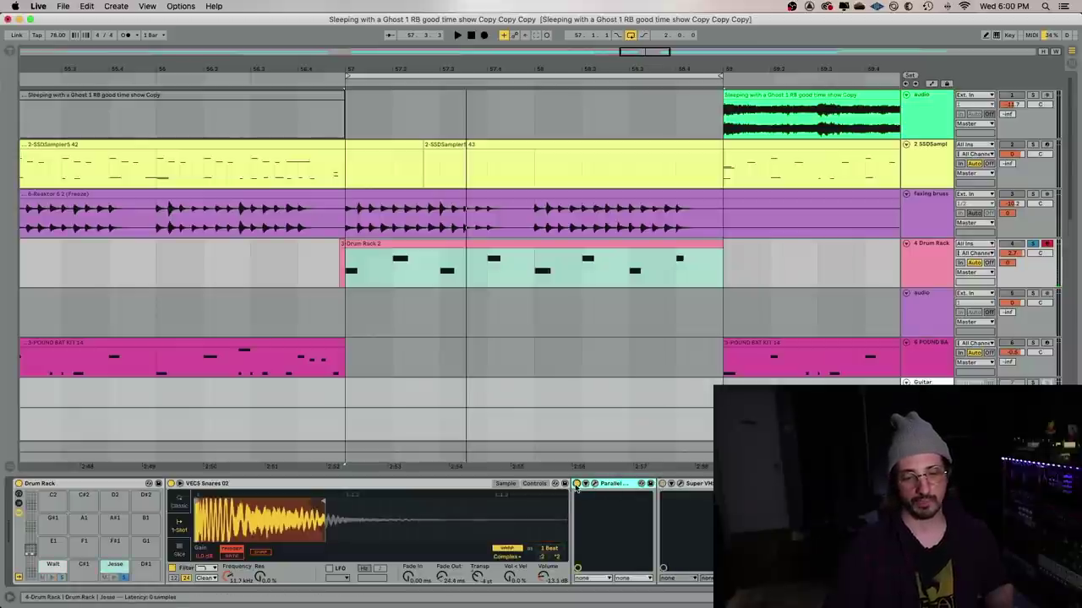
Review the Parallel Aggressor levels and styles on the VEC5 Snares 02 pad, close that window, and open the pad's Super VHS.
click(594, 485)
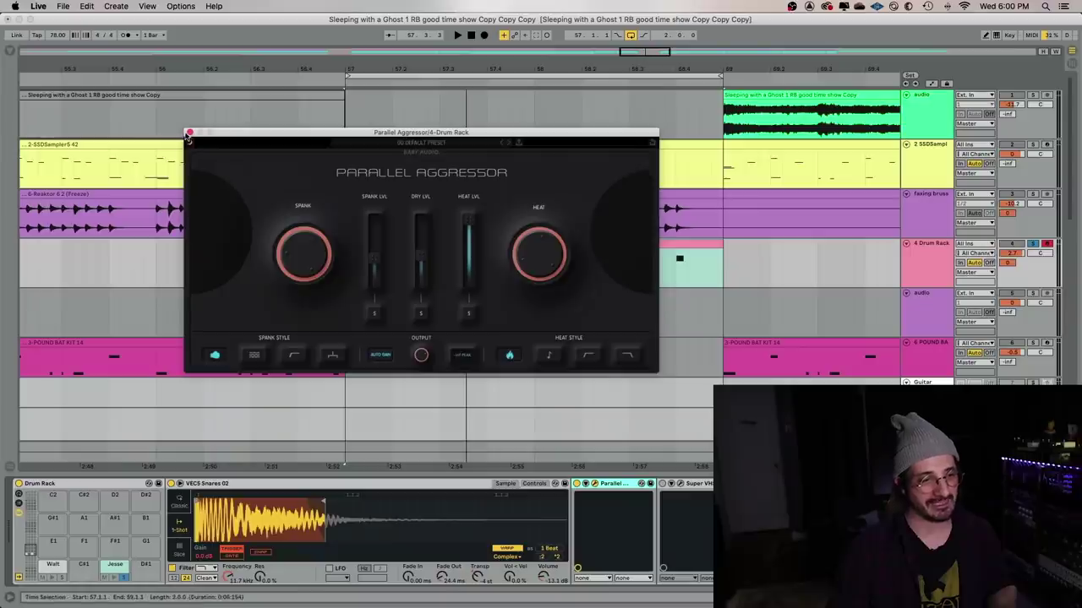
click(184, 132)
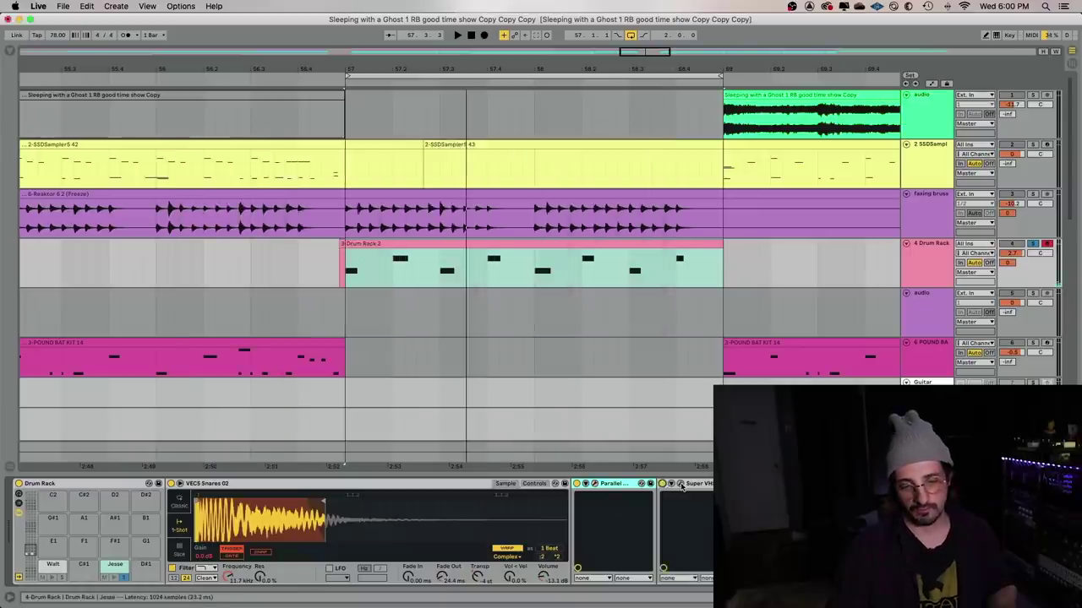
click(681, 485)
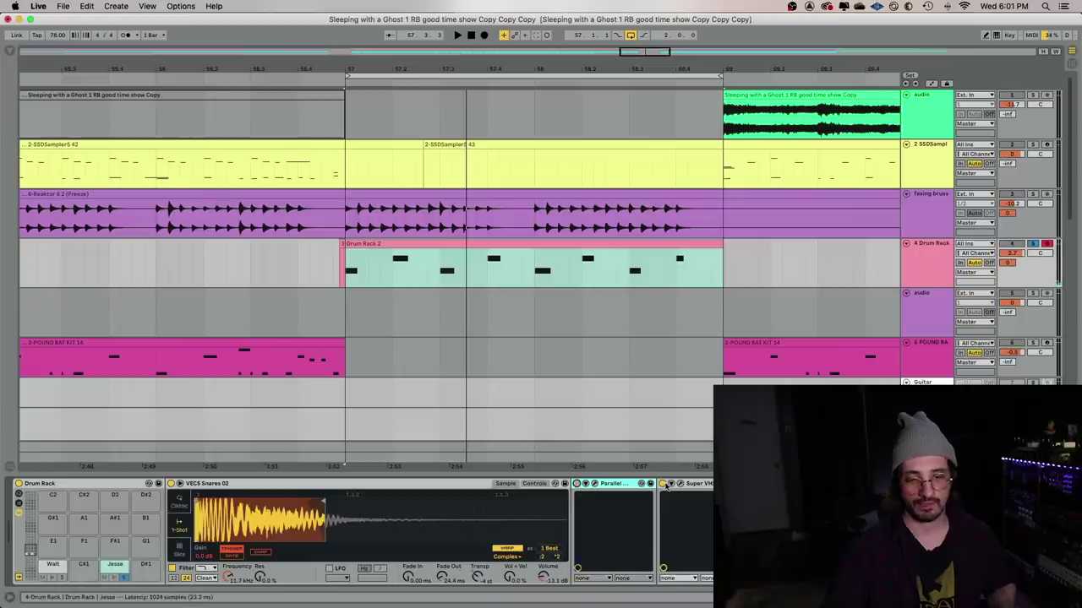
Play the soloed snare without Parallel Aggressor and Super VHS, and switch Super VHS back on to compare the sound.
key(space)
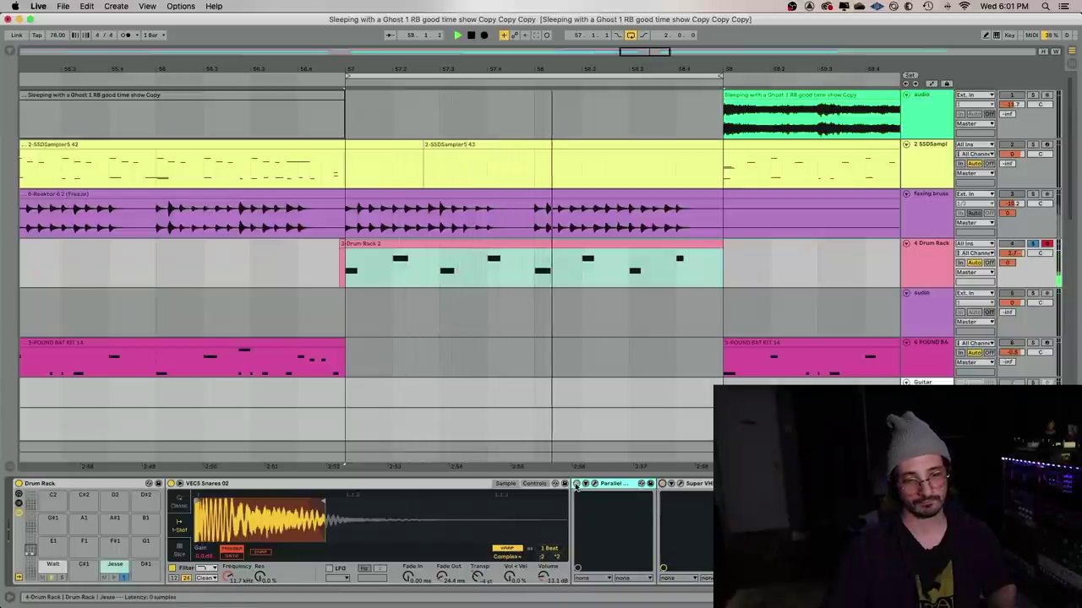
click(663, 483)
key(space)
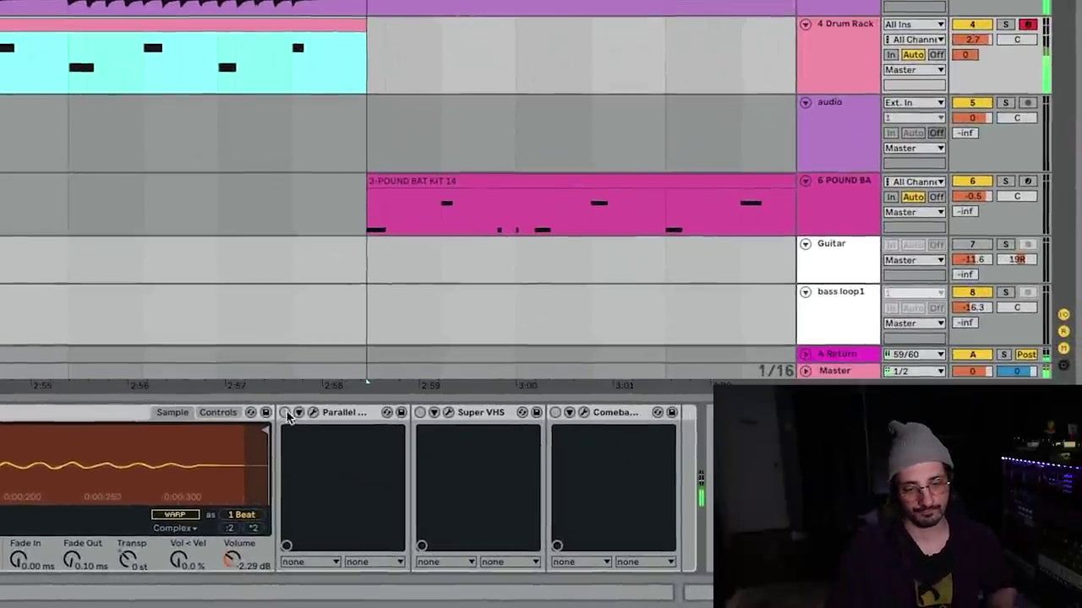
Enable Parallel Aggressor on the Cube Kick and Super VHS on the Jesse snare pad while the loop plays.
click(285, 414)
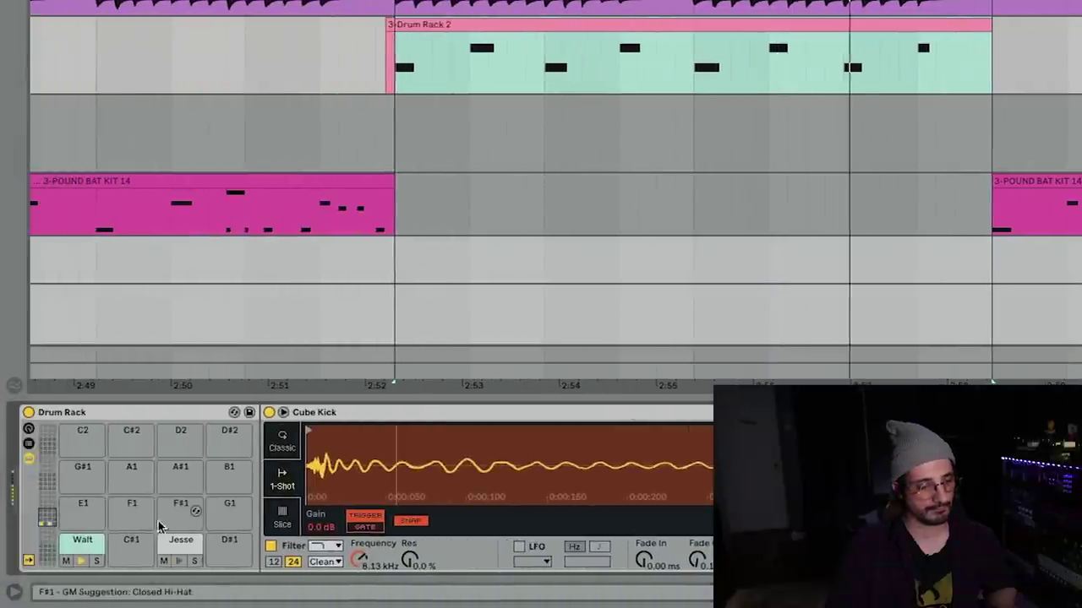
click(182, 545)
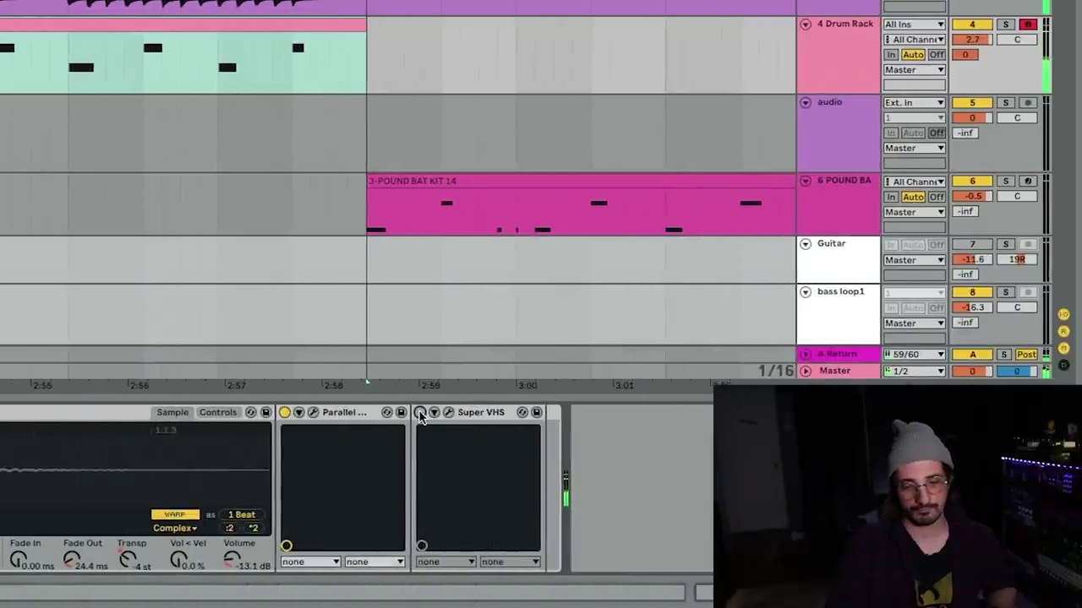
click(420, 414)
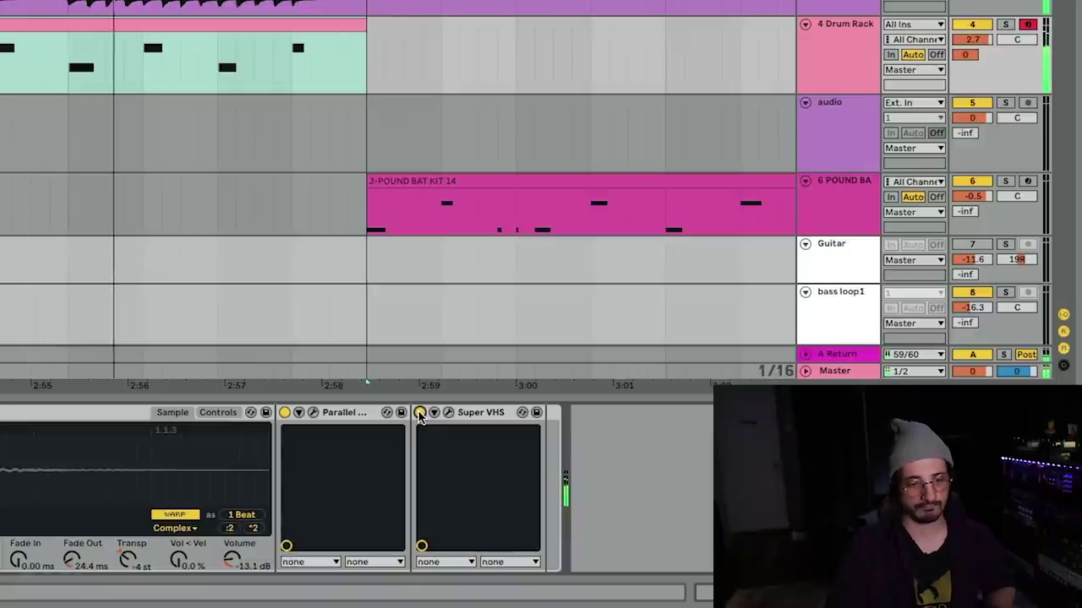